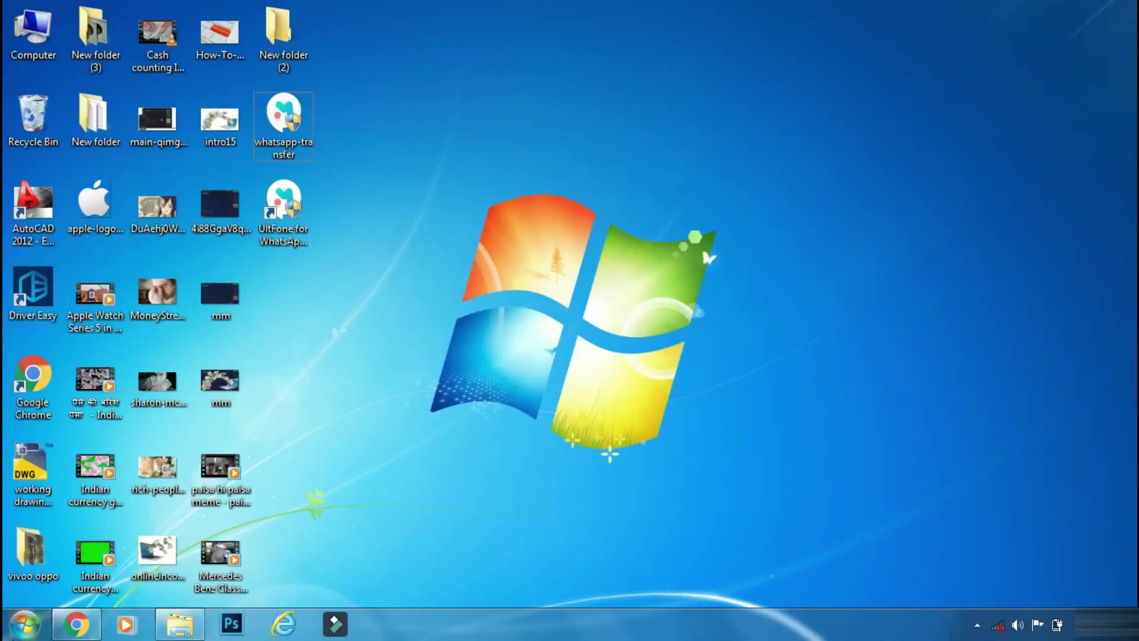
# - Bring back Chrome and scroll the UltFone WhatsApp Transfer page to its download section, highlighting title and tagline
pyautogui.click(76, 624)
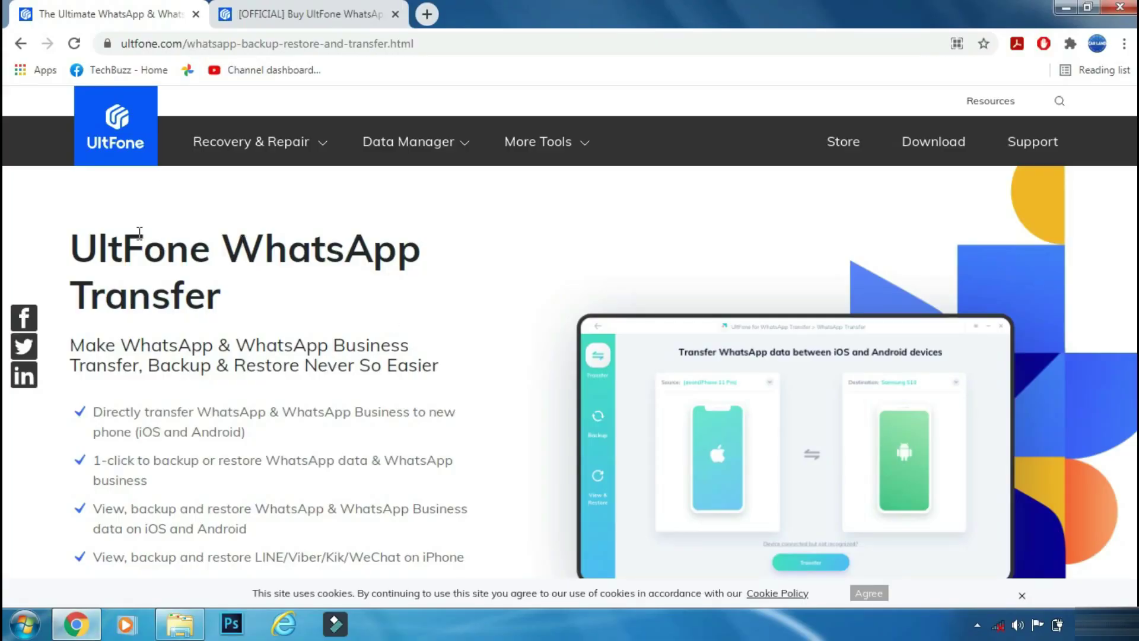
pyautogui.moveTo(75, 244); pyautogui.dragTo(246, 300)
pyautogui.click(253, 304)
pyautogui.scroll(-1, 308, 407)
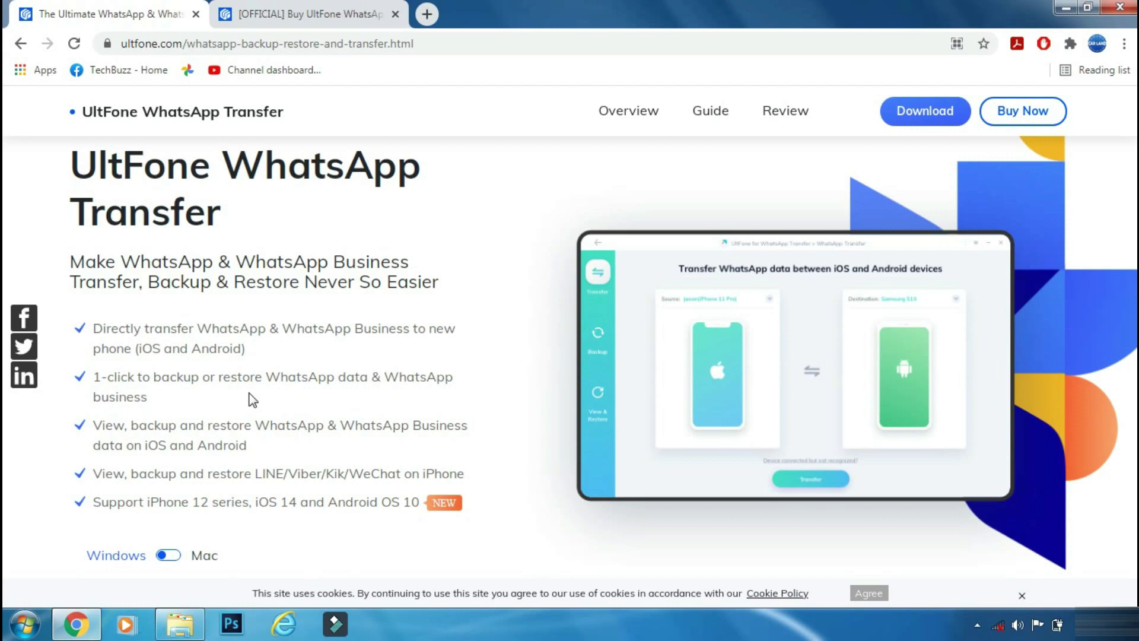
pyautogui.moveTo(69, 268); pyautogui.dragTo(503, 283)
pyautogui.click(503, 283)
pyautogui.scroll(-2, 447, 326)
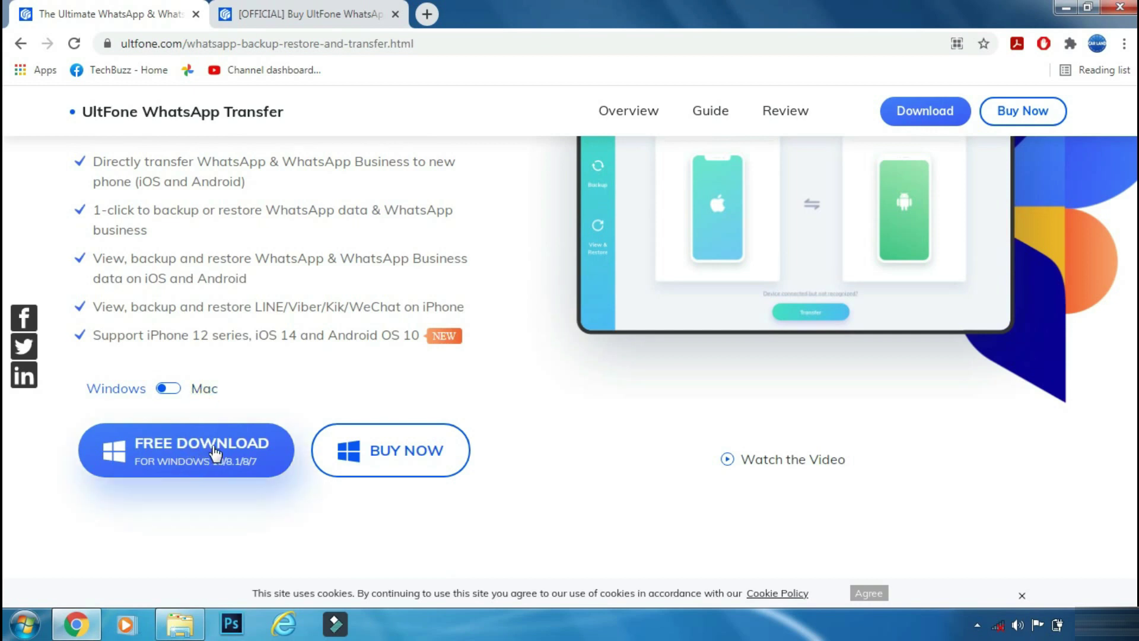
# - Show the product page's full web address, then select the UltFone for WhatsApp Transfer desktop shortcut
pyautogui.click(158, 47)
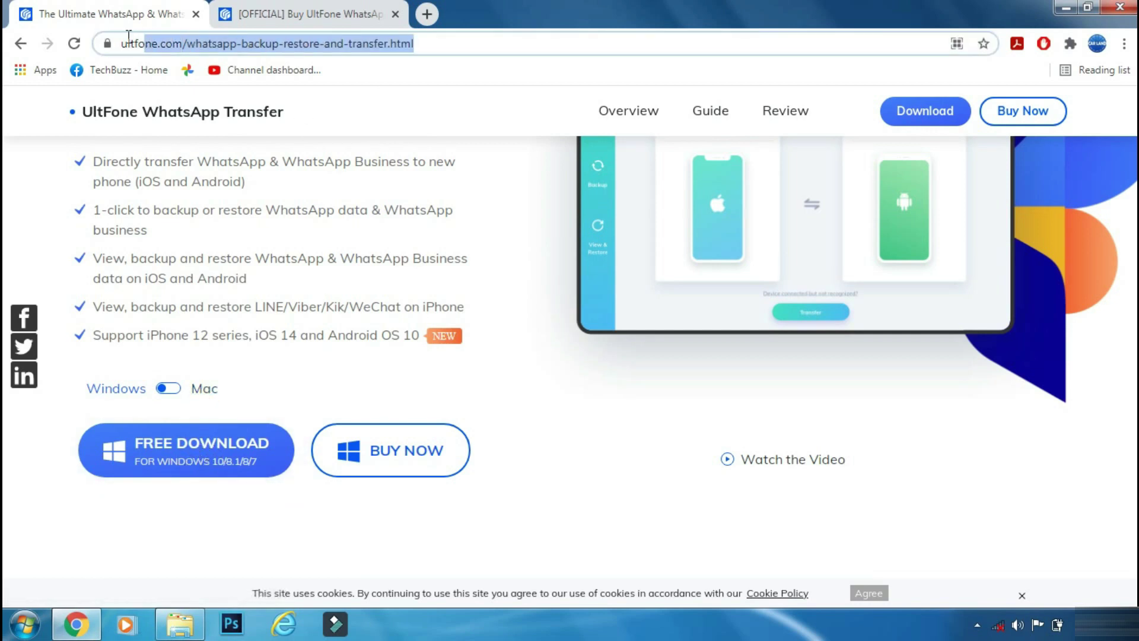
pyautogui.click(450, 52)
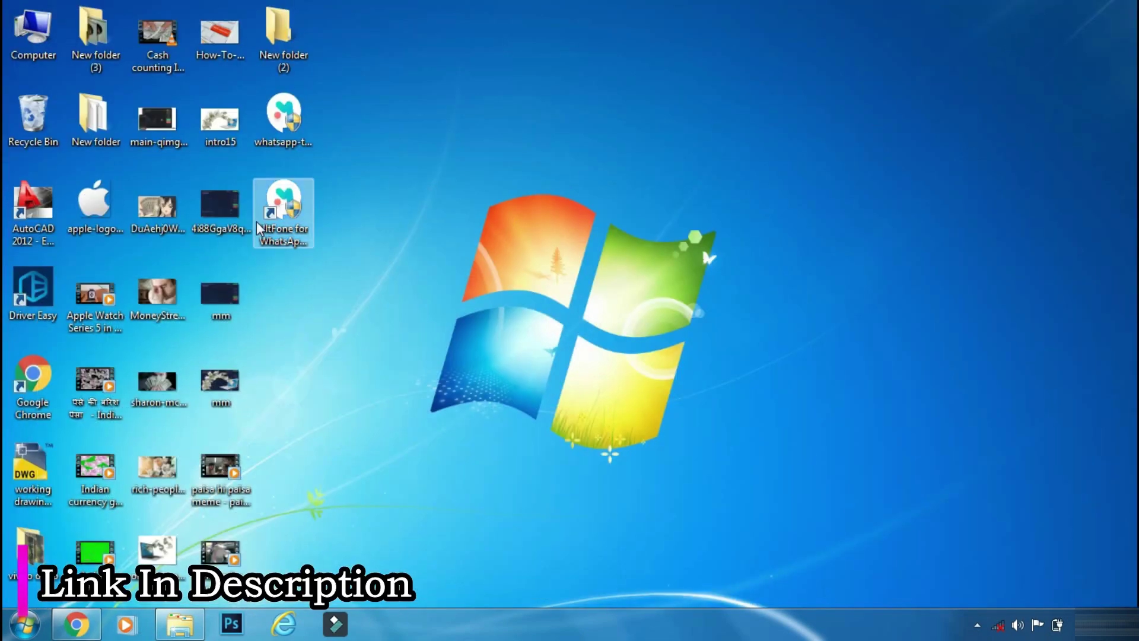
pyautogui.click(300, 233)
# - Launch UltFone for WhatsApp Transfer, confirm it is the latest version via Check for Updates, and choose WhatsApp
pyautogui.doubleClick(299, 234)
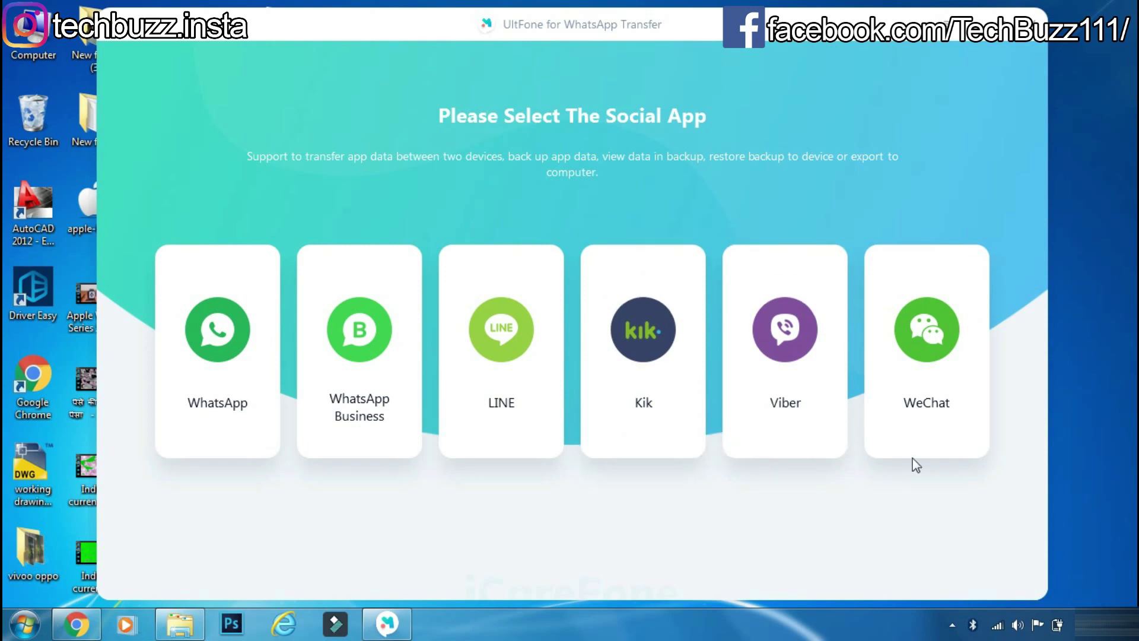
pyautogui.click(953, 26)
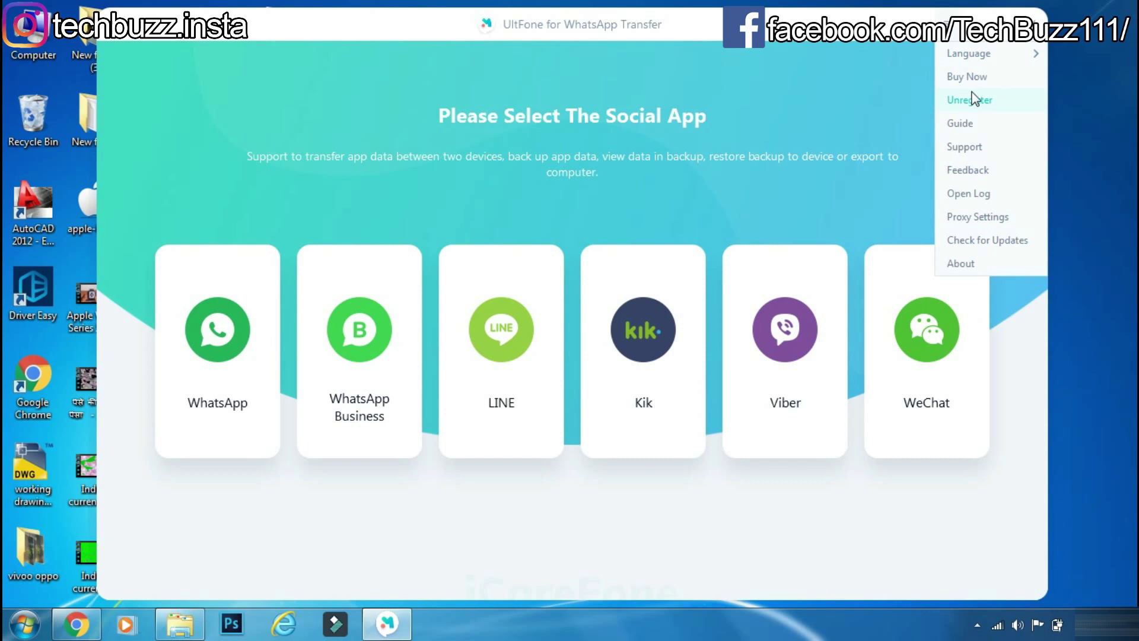
pyautogui.click(986, 238)
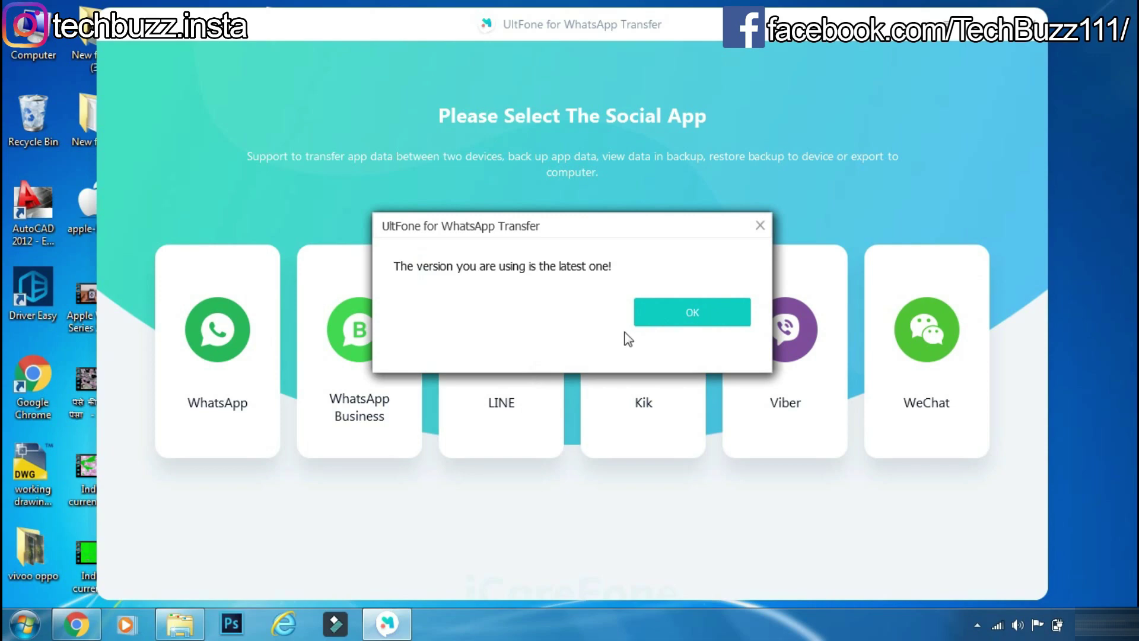
pyautogui.click(688, 313)
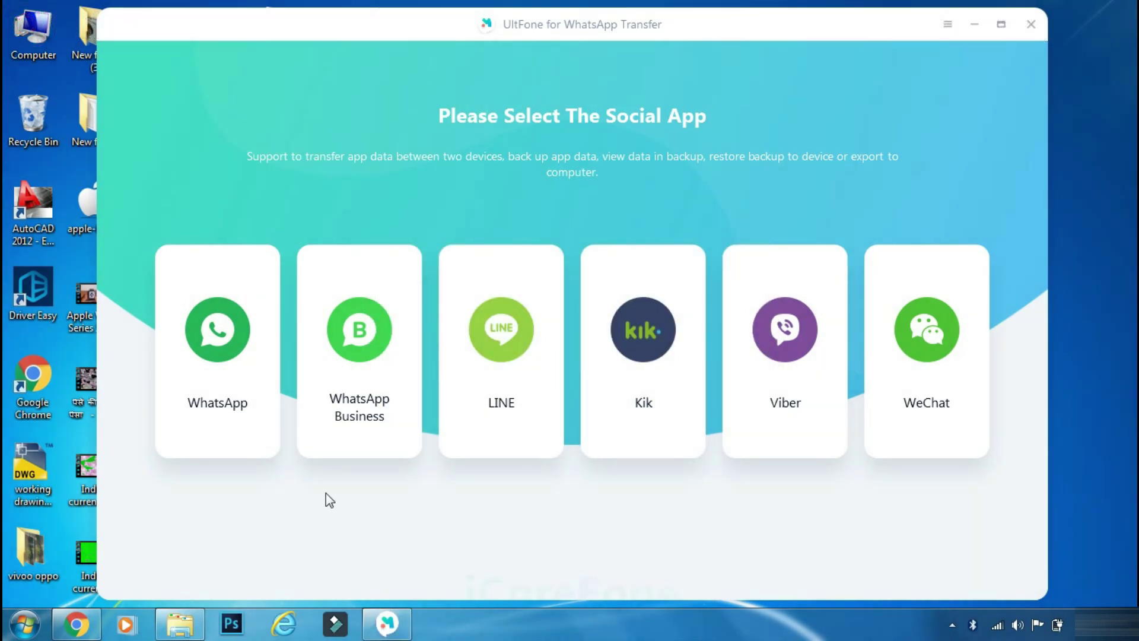
pyautogui.click(220, 347)
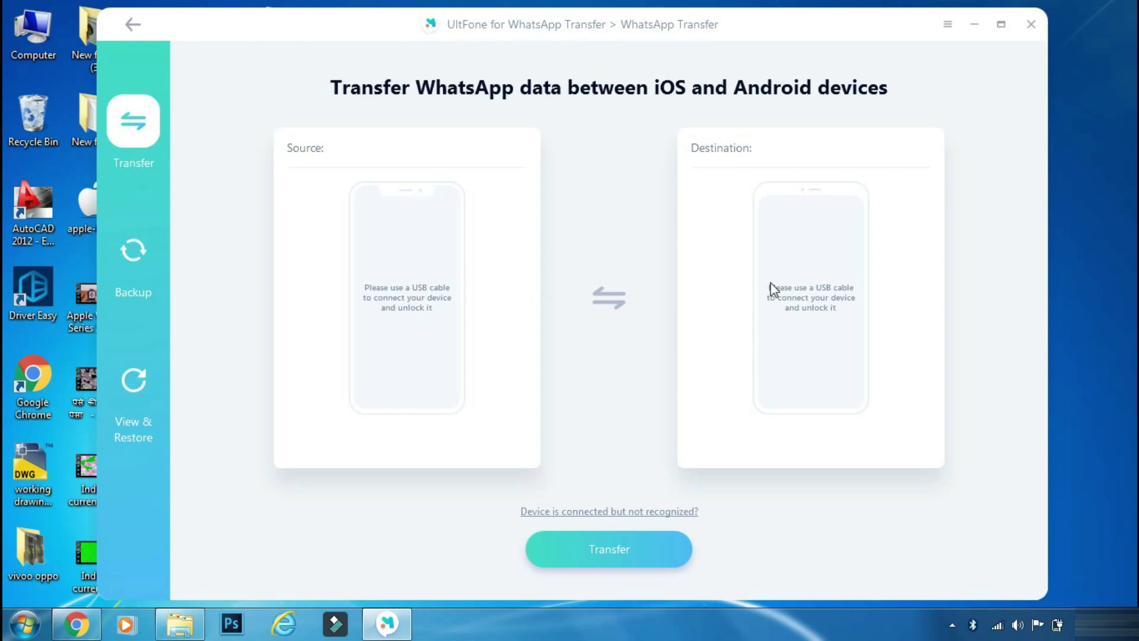
# - Switch to the Backup page, glance at View & Restore, and return to Backup
pyautogui.click(130, 267)
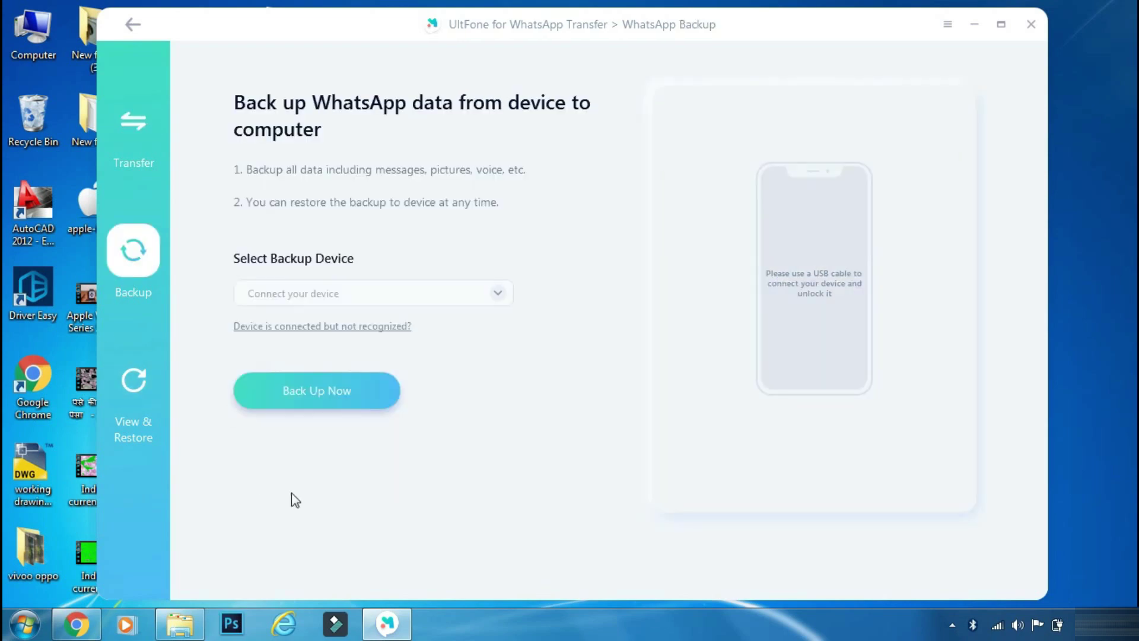
pyautogui.click(135, 392)
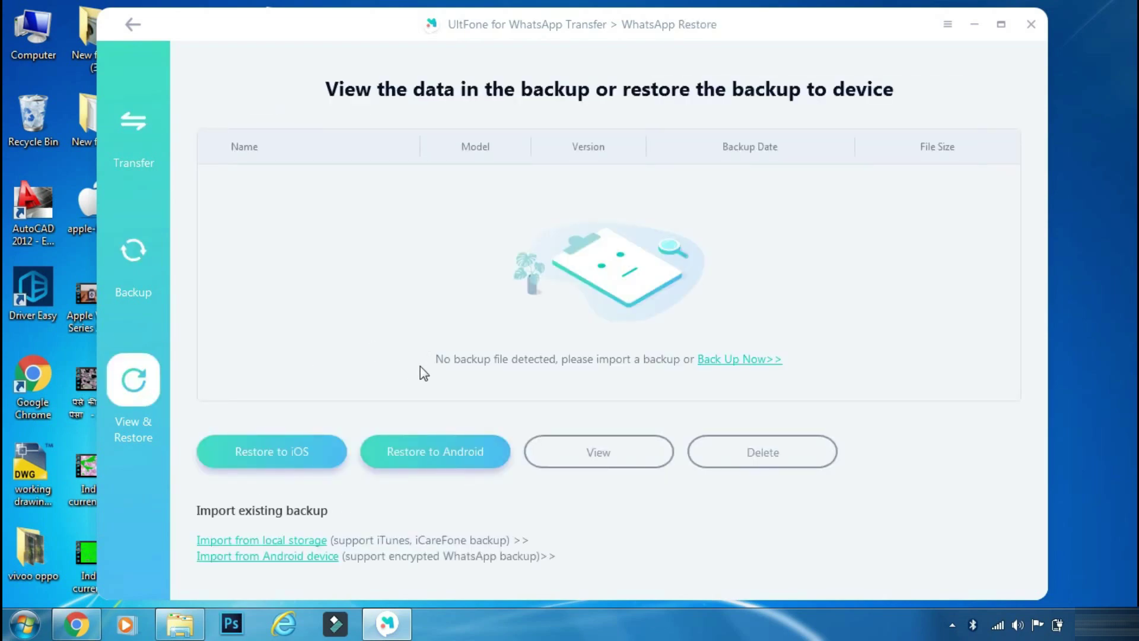
pyautogui.click(133, 254)
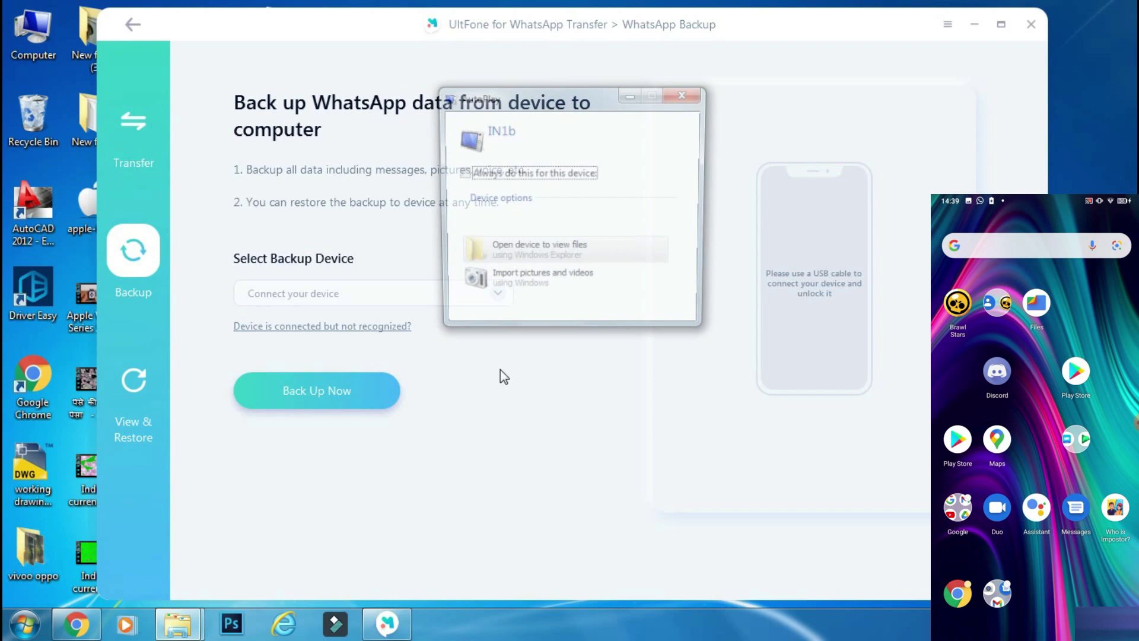
# - Dismiss the AutoPlay and driver installation prompts and start Back Up Now for the Micromax phone
pyautogui.click(686, 93)
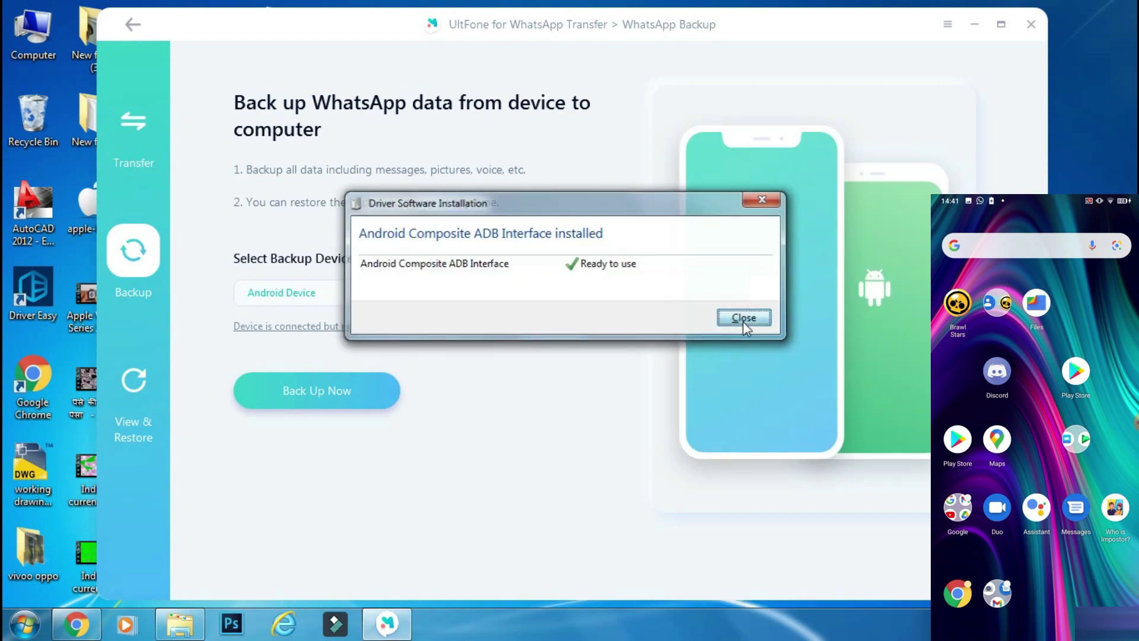
pyautogui.click(744, 318)
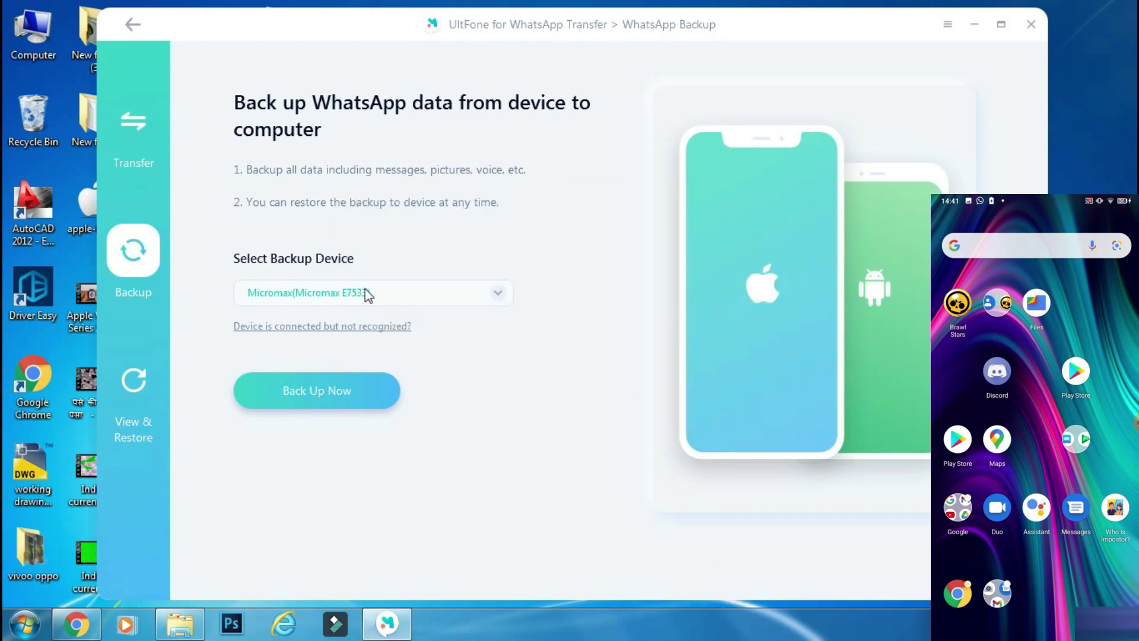
pyautogui.click(335, 390)
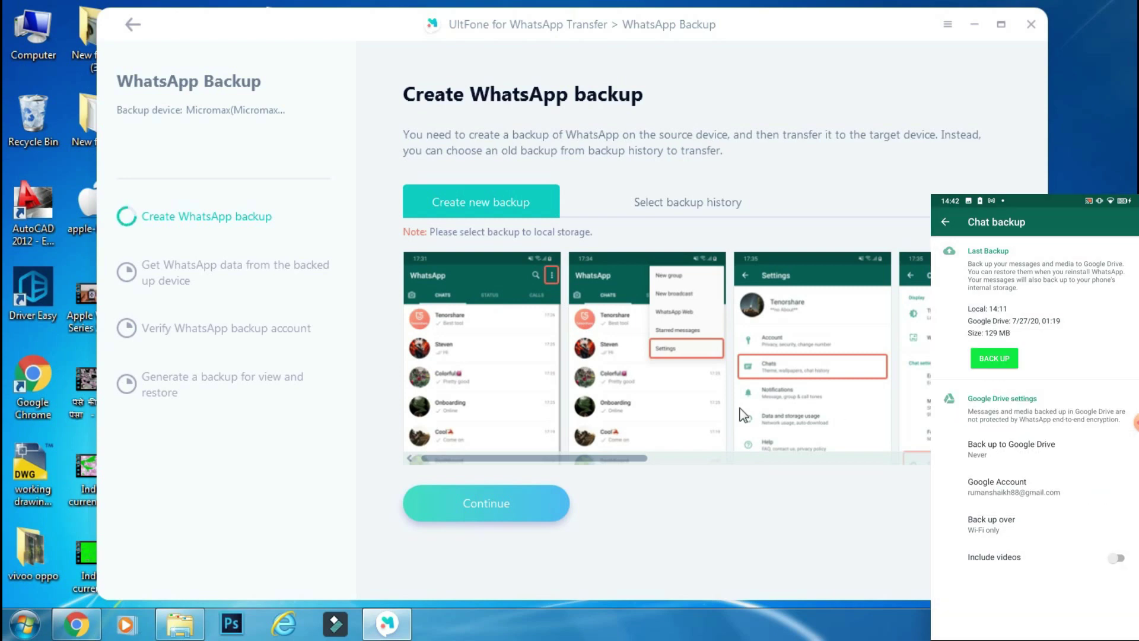
# - Continue past the Create WhatsApp backup step once the phone's local chat backup is made
pyautogui.moveTo(596, 461); pyautogui.dragTo(941, 465)
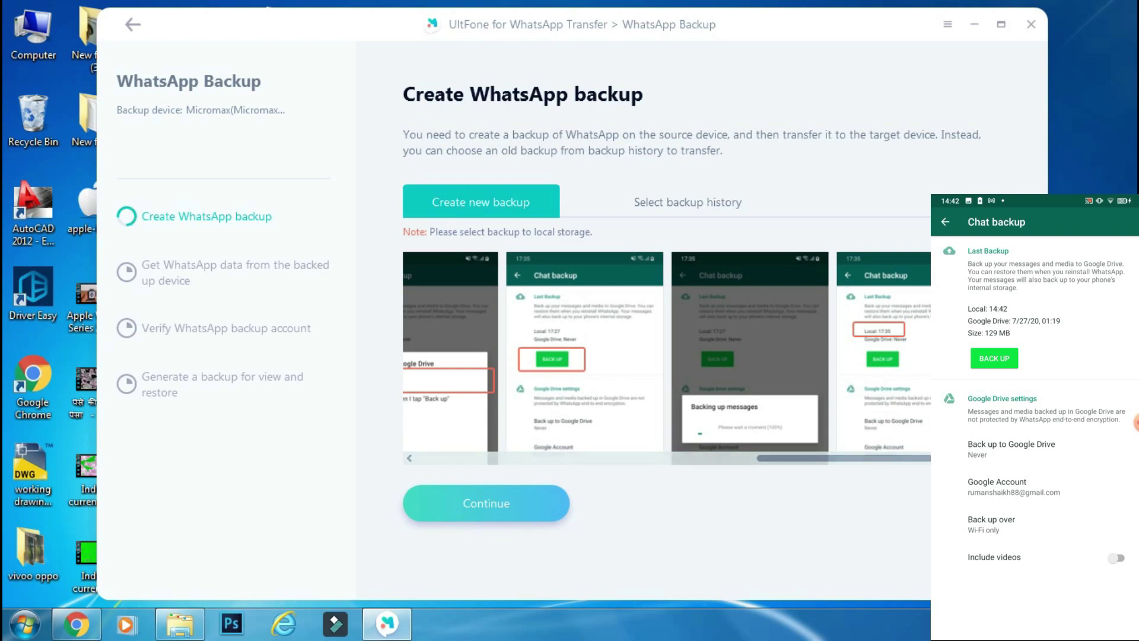
pyautogui.click(487, 504)
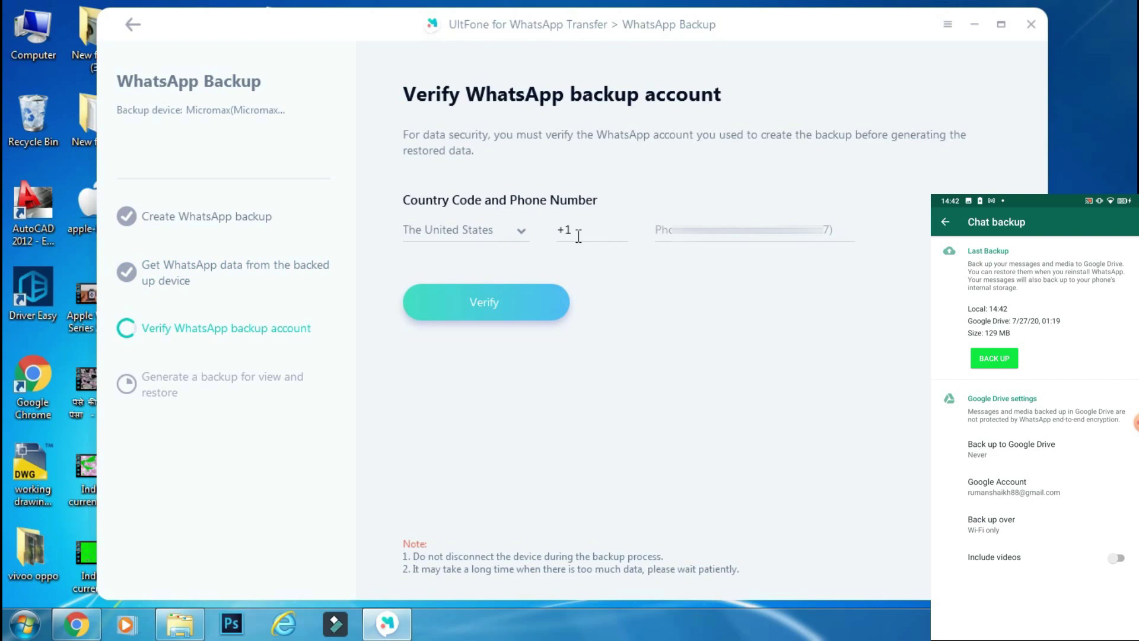
# - Choose India (+91) as the country, enter the account's phone number, and submit it for verification
pyautogui.click(522, 233)
pyautogui.write('INDIA')
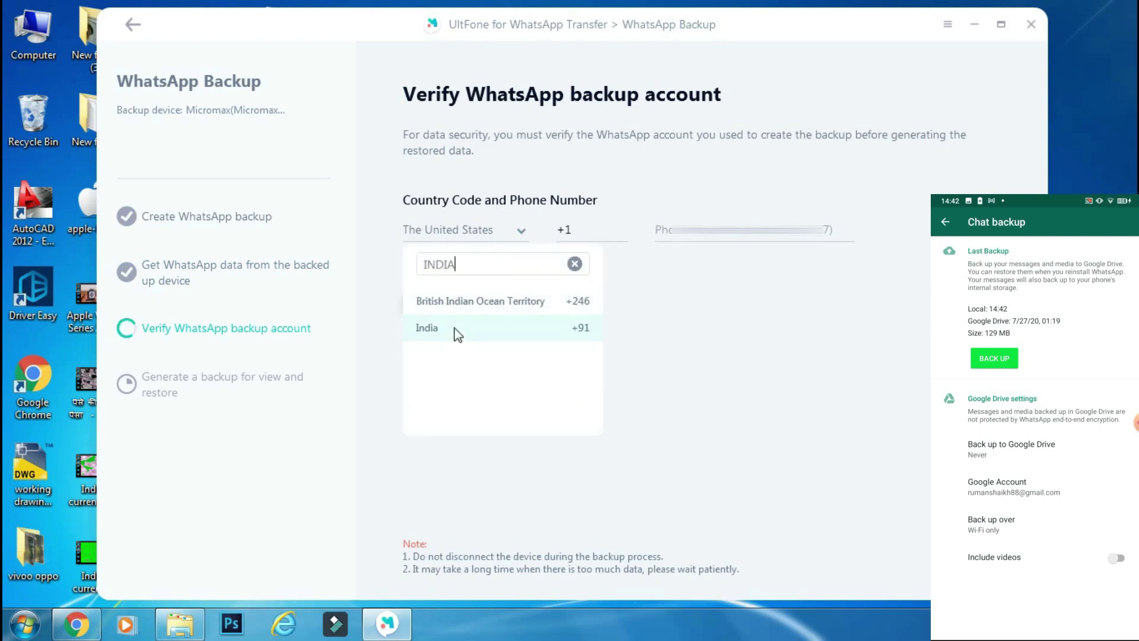
pyautogui.click(457, 332)
pyautogui.write('84')
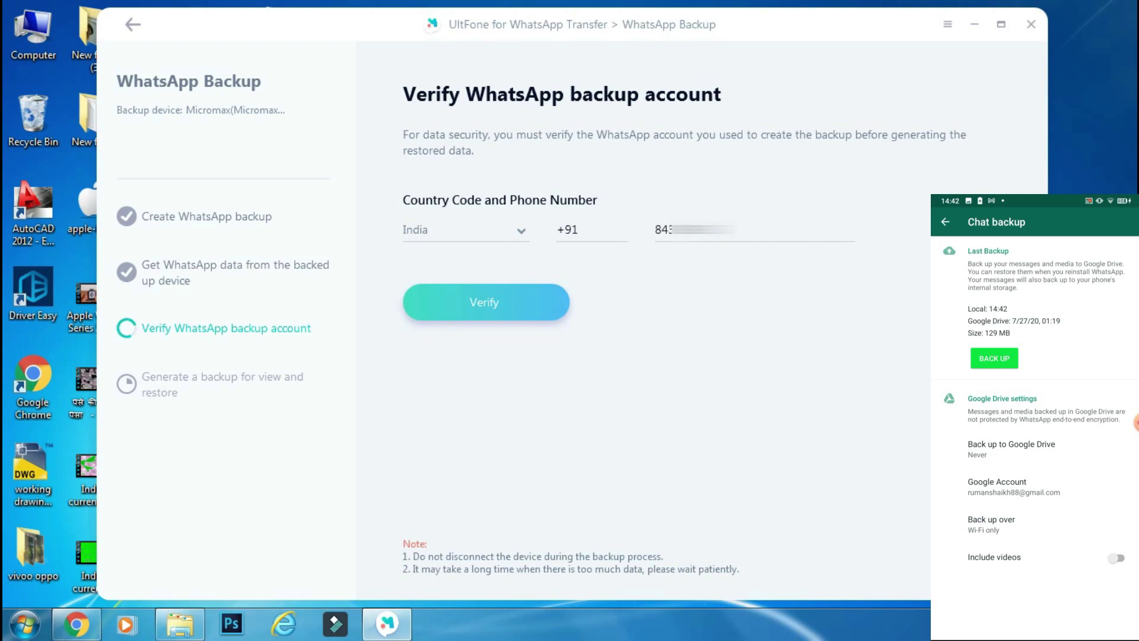
pyautogui.click(479, 308)
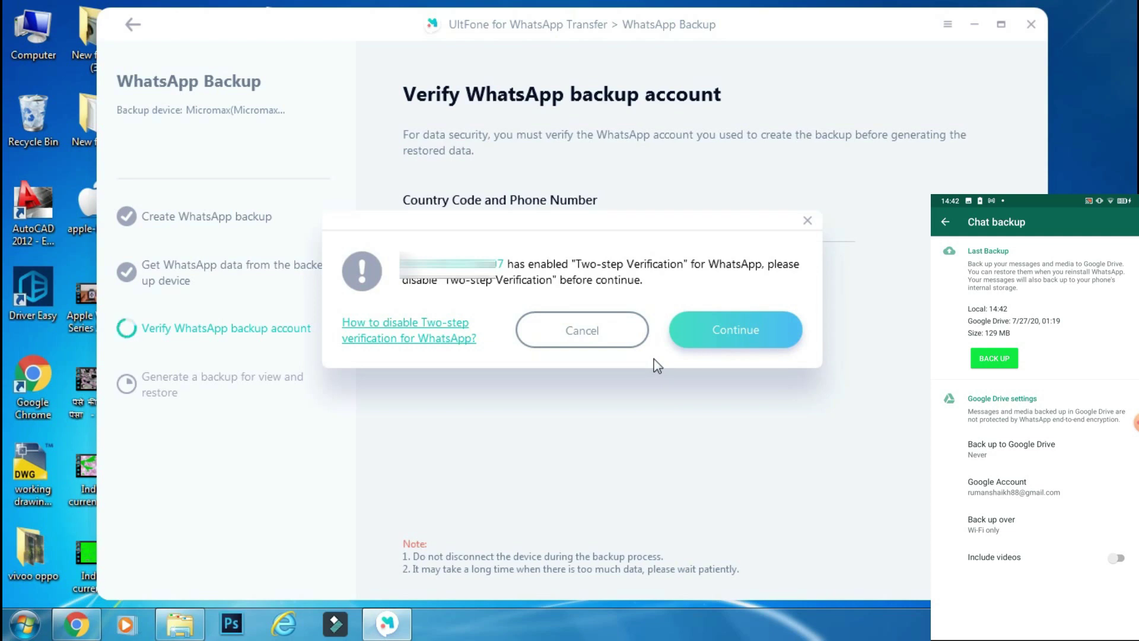
# - Continue past the two-step verification and SMS dialogs, then enter and submit the received SMS code
pyautogui.click(725, 341)
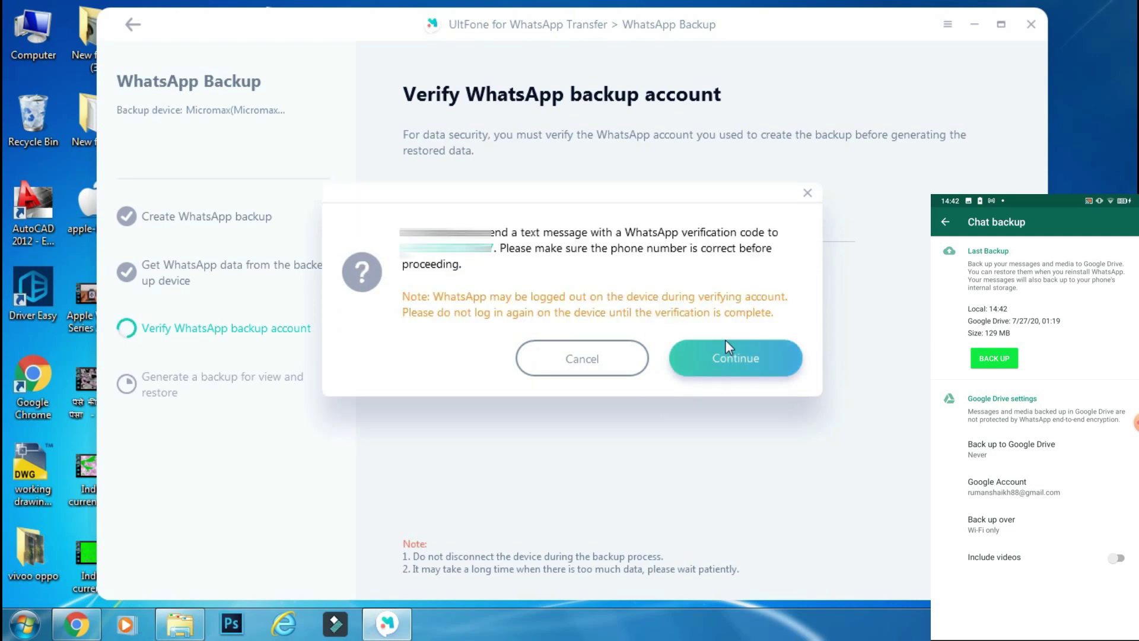
pyautogui.click(731, 350)
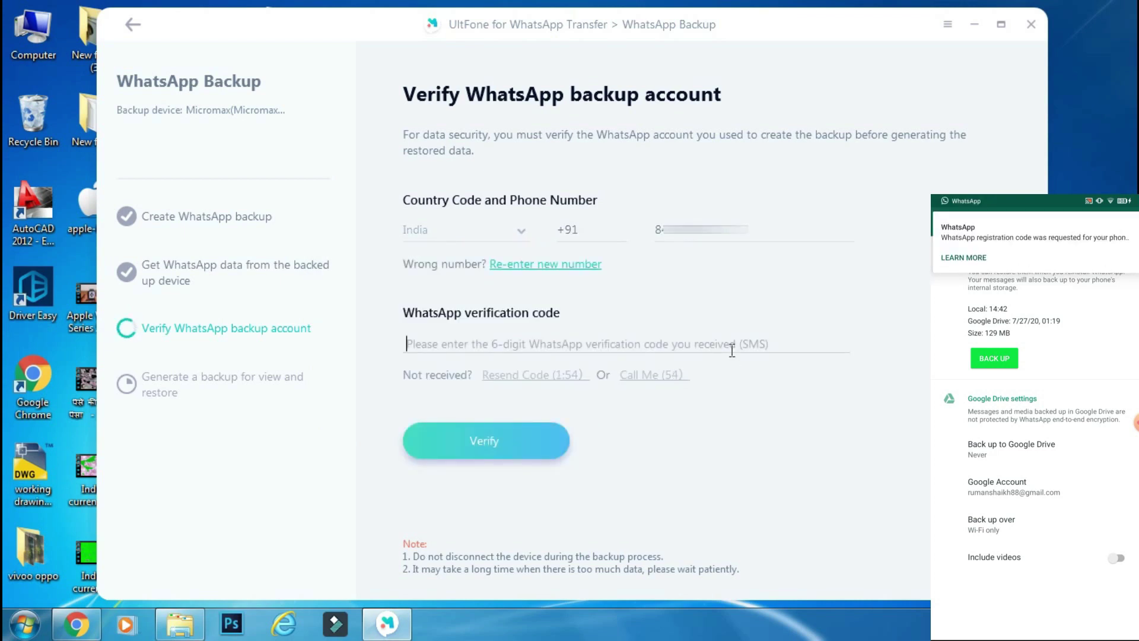
pyautogui.click(517, 452)
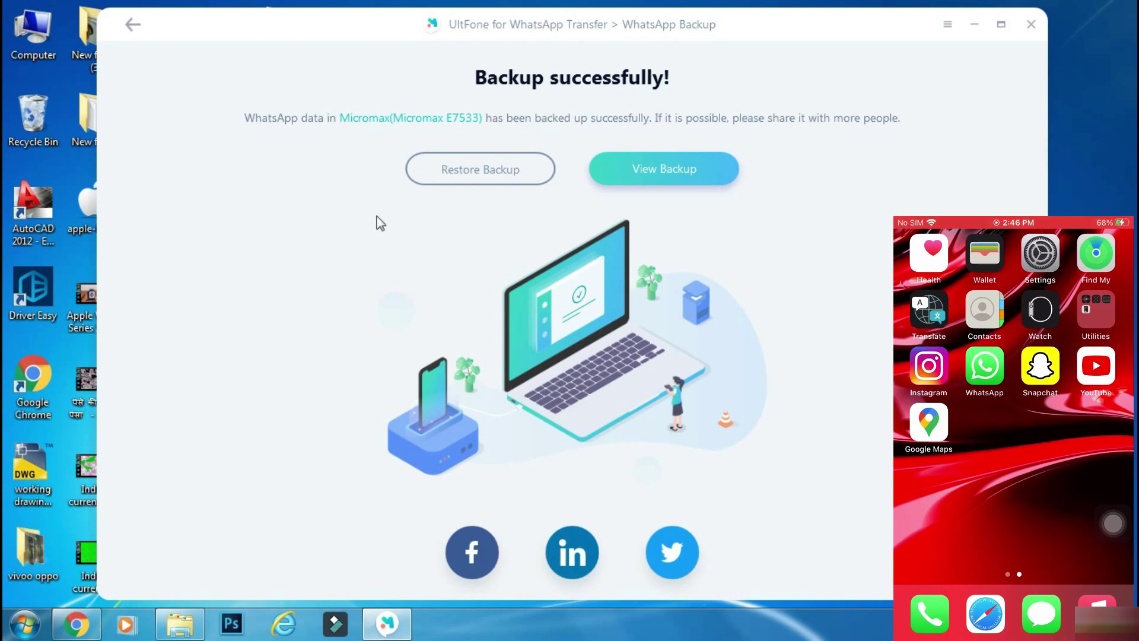
# - Choose Restore Backup and start Restore Now to iPhone(iPhone 8)
pyautogui.click(471, 180)
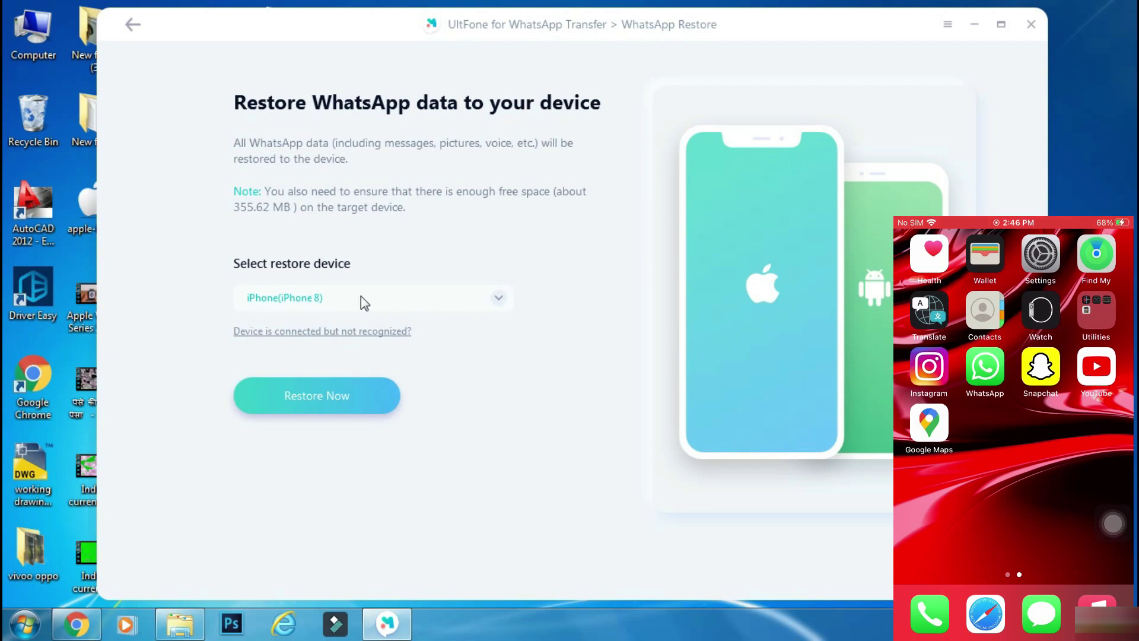
pyautogui.click(329, 404)
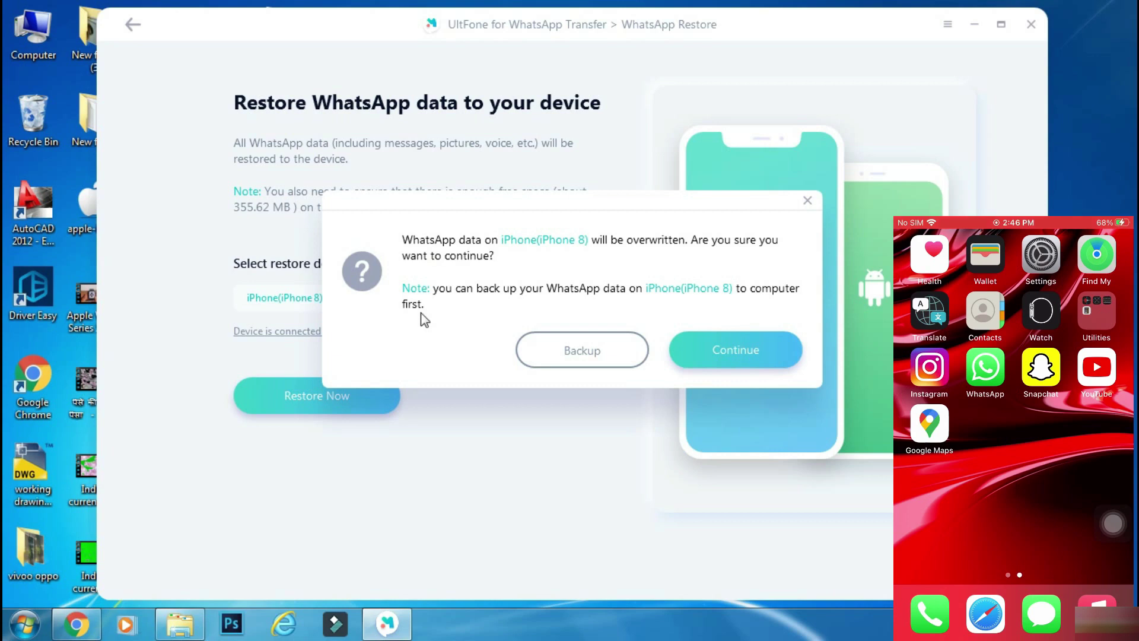
# - Accept overwriting the iPhone's WhatsApp data and confirm WhatsApp is logged in on the iPhone
pyautogui.click(703, 349)
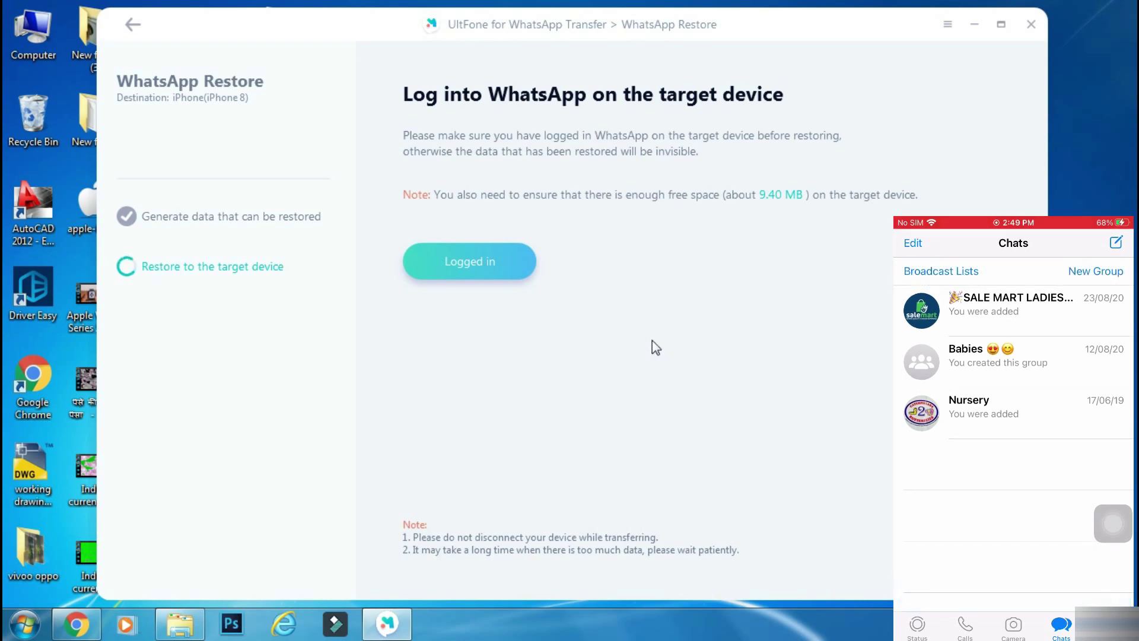
pyautogui.click(503, 275)
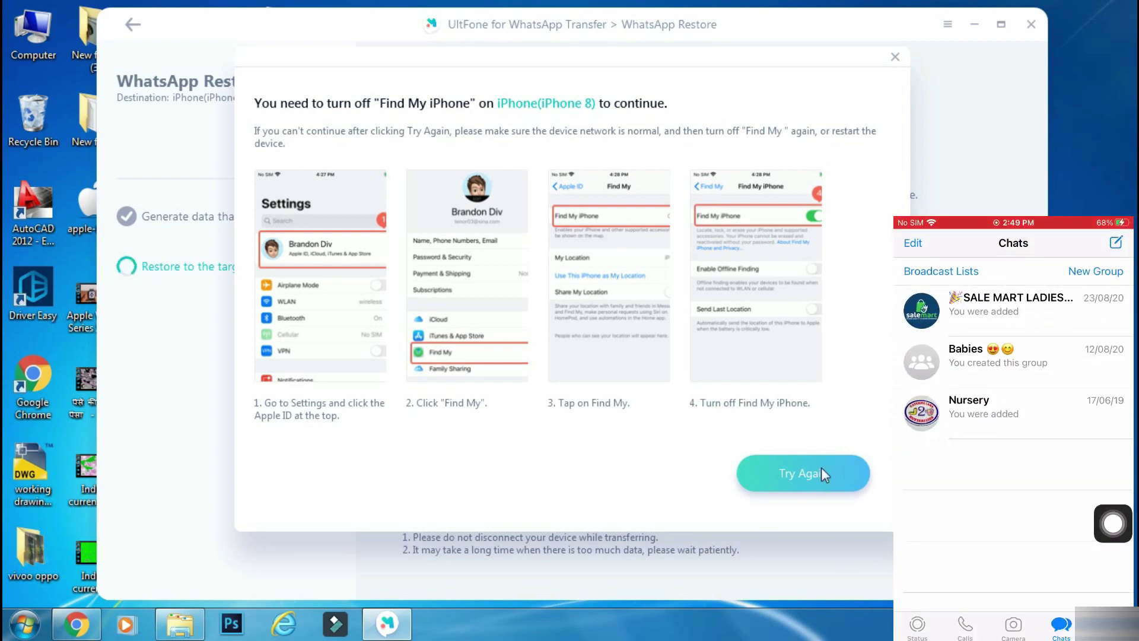
# - Retry the restore until 'Restore successfully!' appears, go back twice to app selection, then bring Chrome forward
pyautogui.click(821, 467)
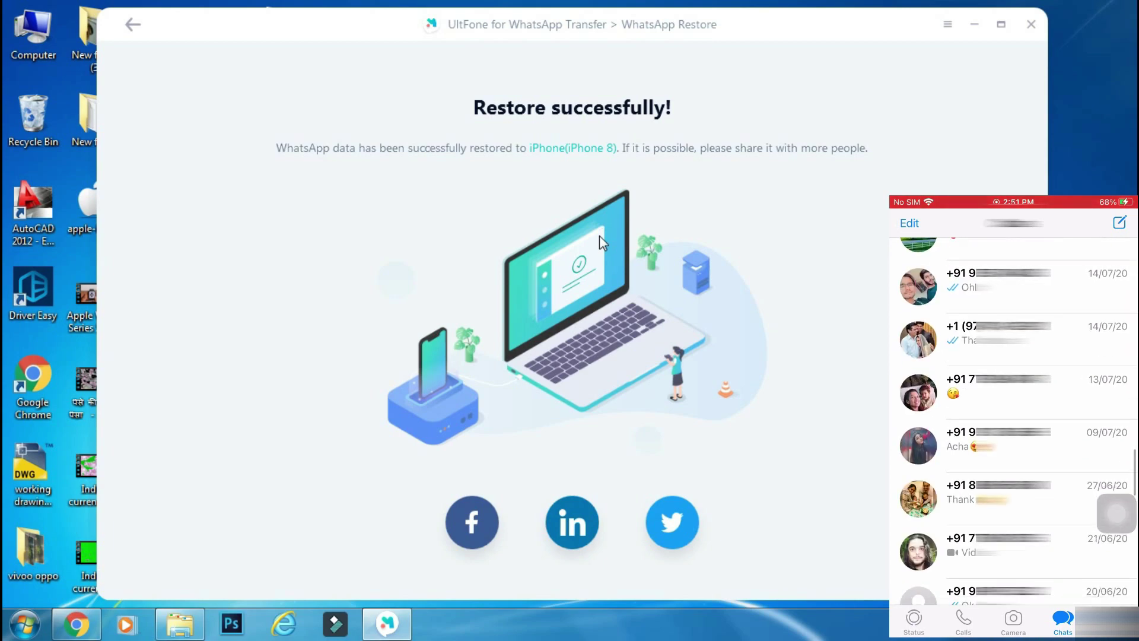
pyautogui.click(141, 21)
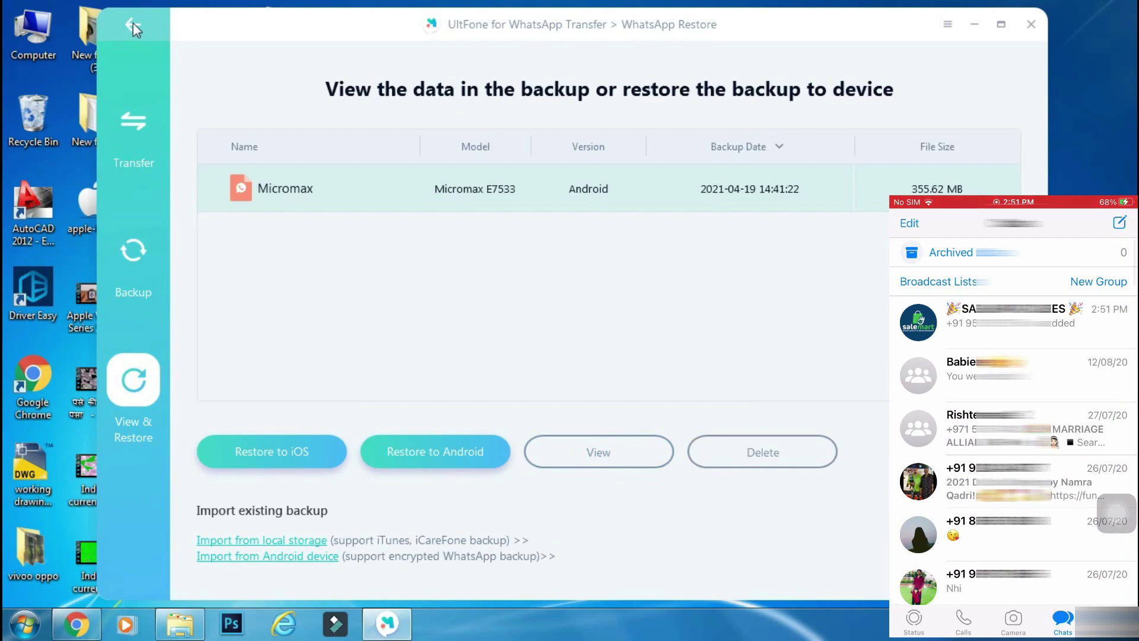
pyautogui.click(137, 24)
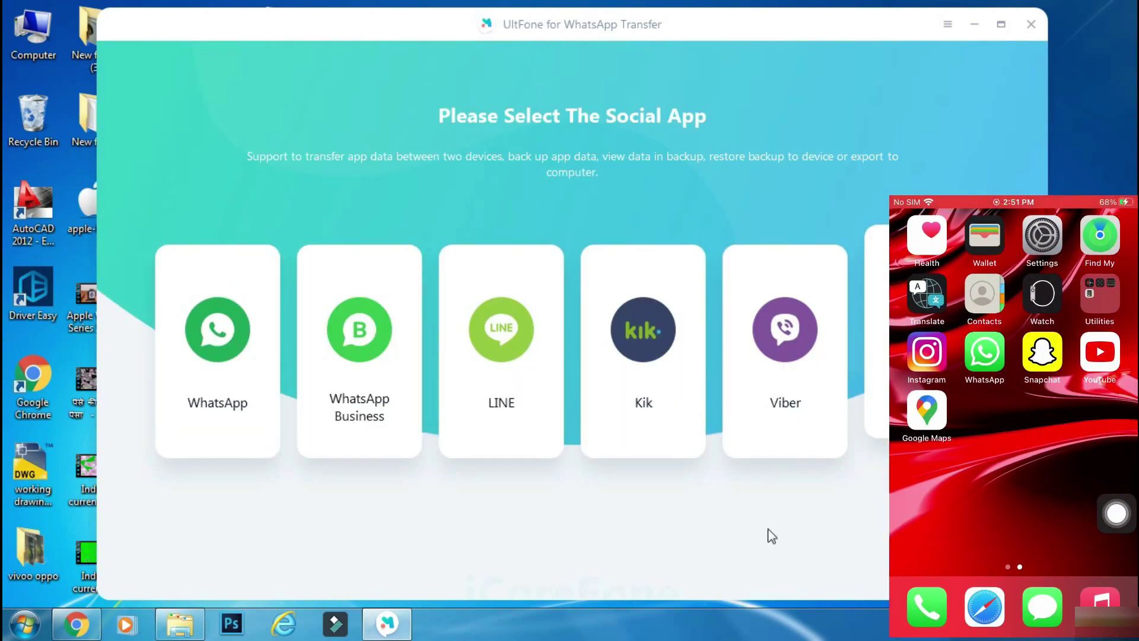
pyautogui.click(222, 565)
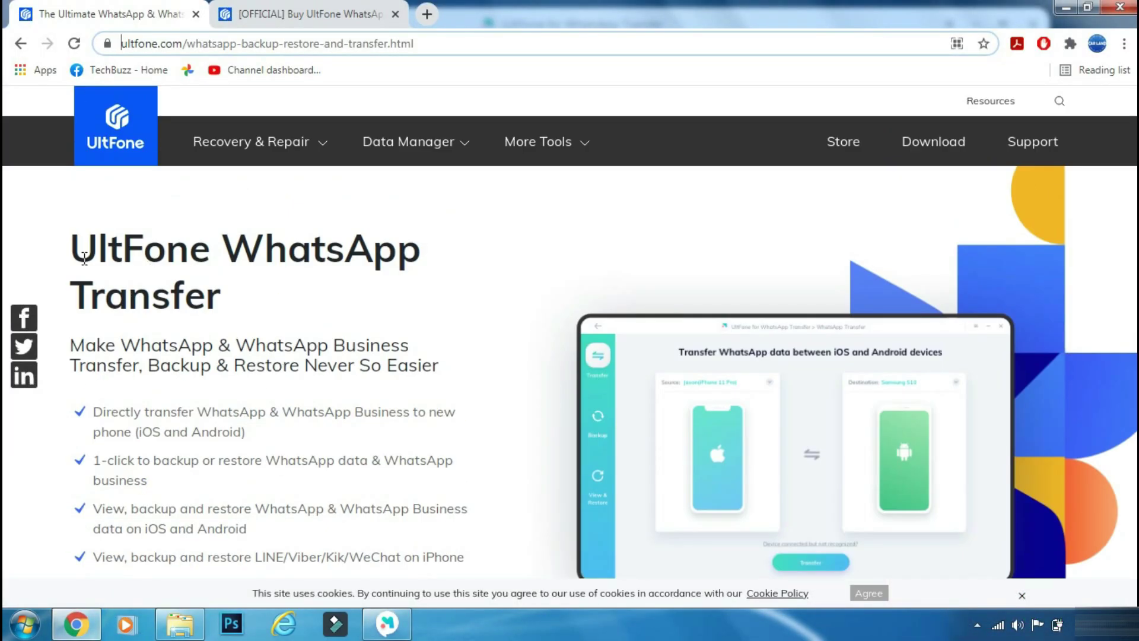
# - Highlight the product heading and URL, view the $19.95–$49.95 licence prices on the Buy tab, then return to the product tab
pyautogui.moveTo(83, 259); pyautogui.dragTo(223, 298)
pyautogui.click(333, 111)
pyautogui.moveTo(427, 43); pyautogui.dragTo(120, 43)
pyautogui.click(431, 438)
pyautogui.scroll(-5, 427, 436)
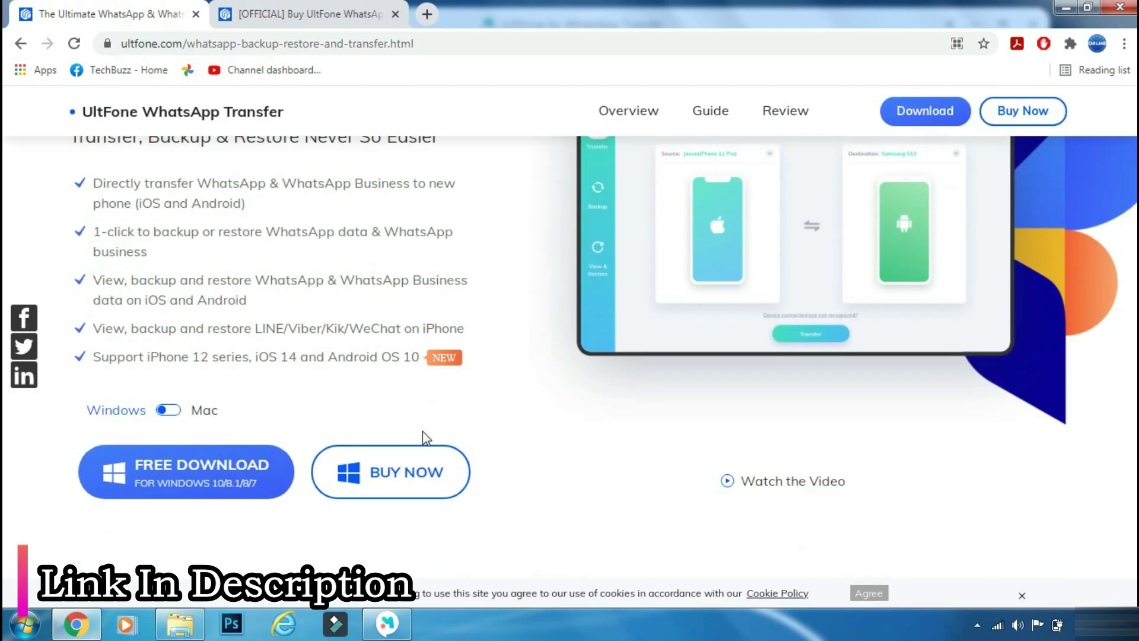
pyautogui.click(266, 5)
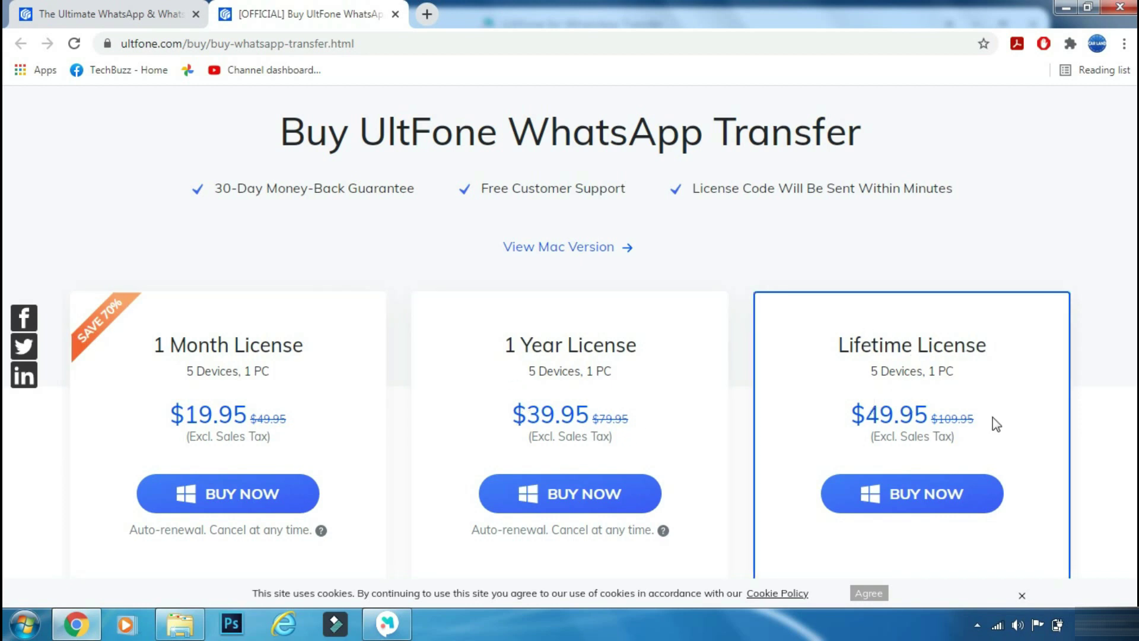
pyautogui.click(86, 12)
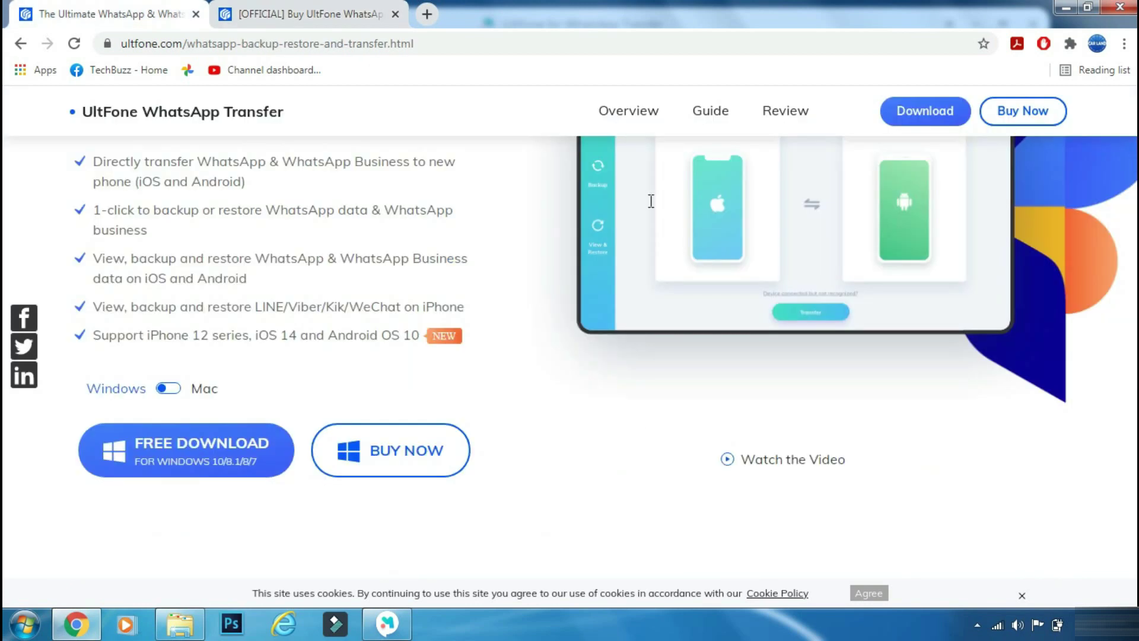